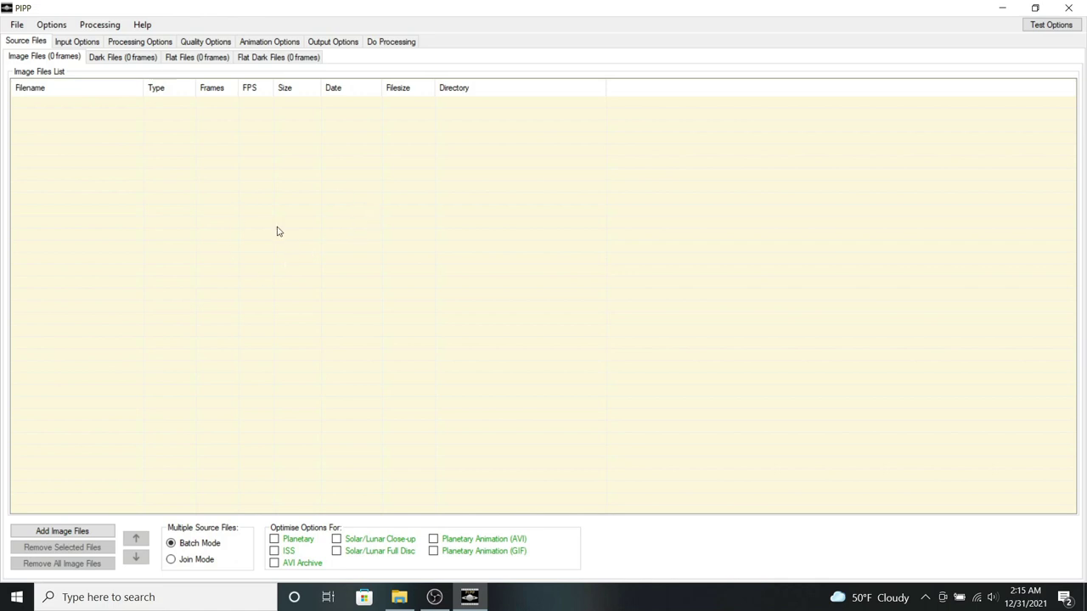
- Add the 59 Jupiter TIFF frames, 0224 through 0537, as source image files
click(59, 532)
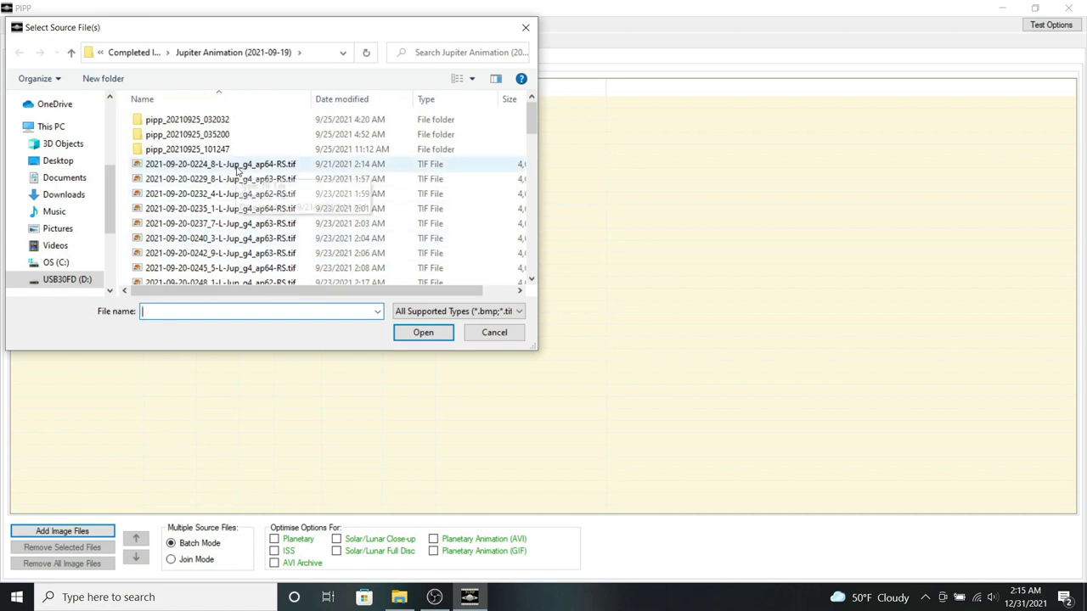
click(237, 166)
scroll(274, 222, down, 10)
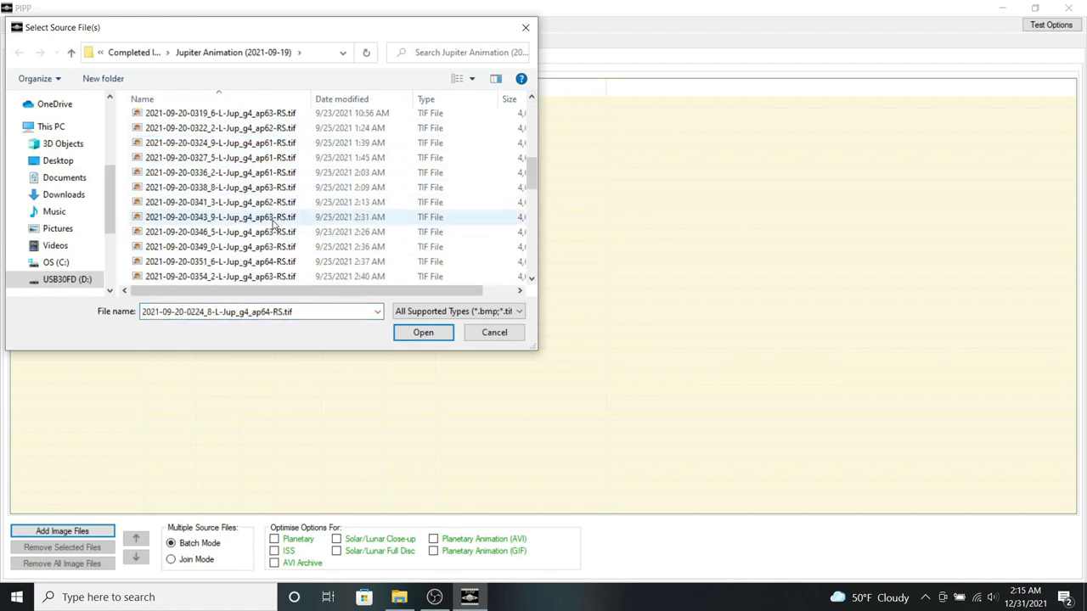
scroll(273, 222, down, 3)
scroll(270, 247, down, 4)
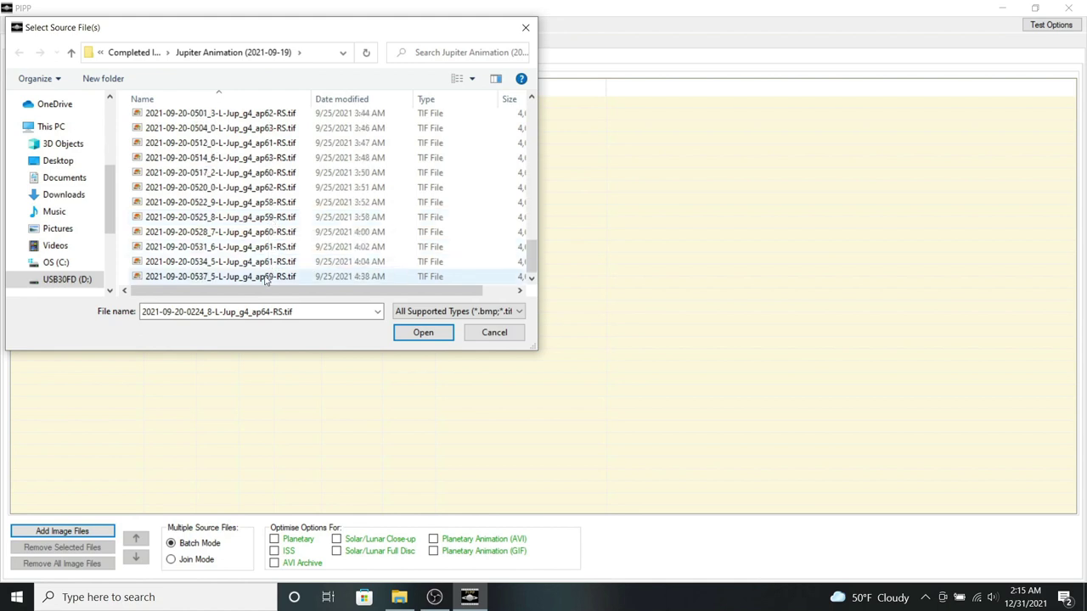
shift+click(266, 278)
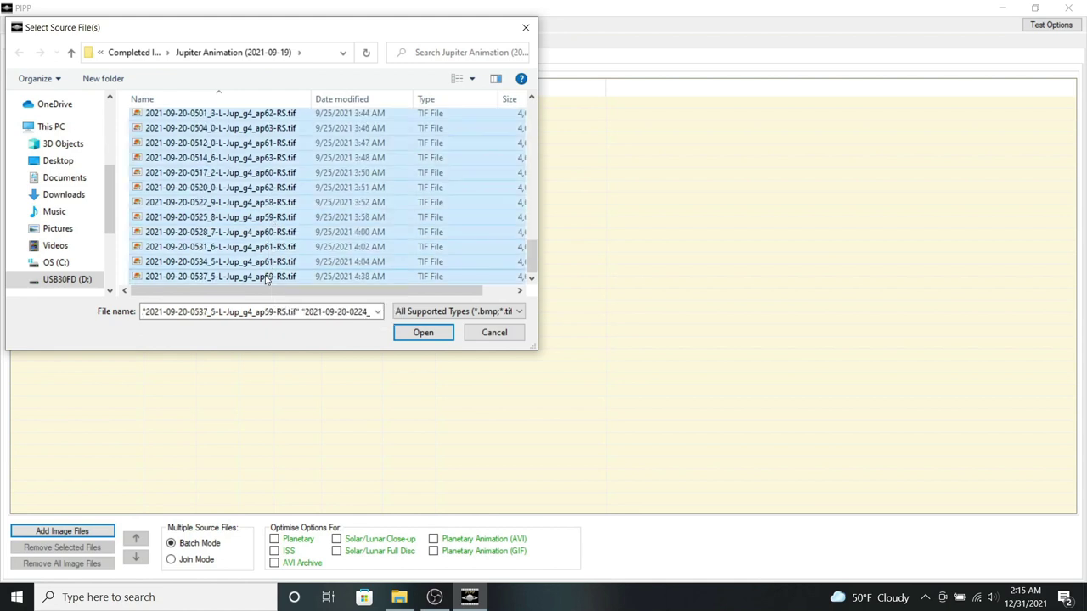
click(418, 333)
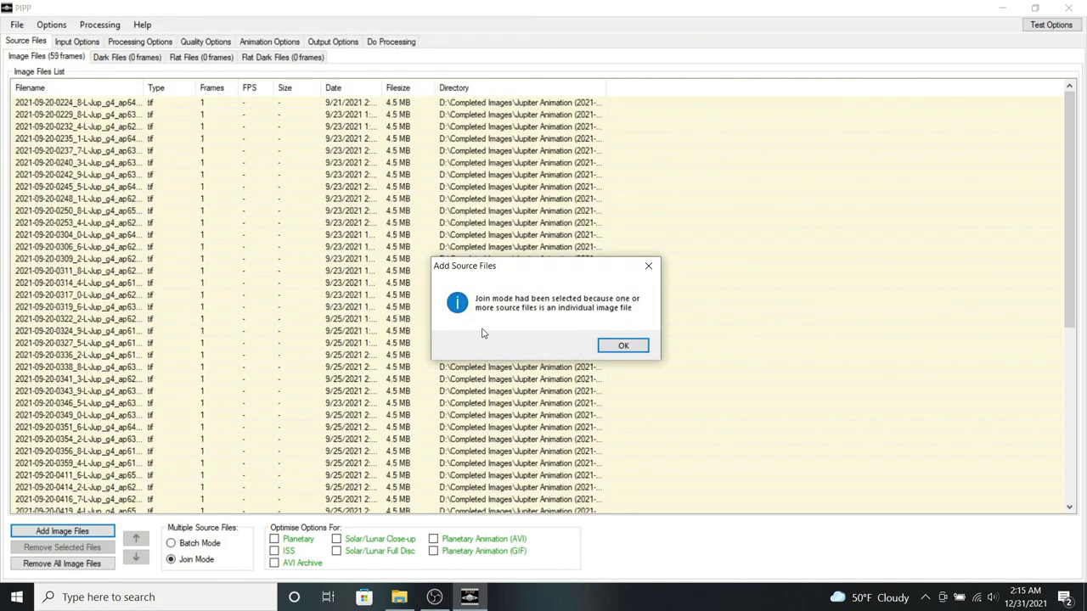
- Dismiss the join mode notice and close the Output Frame test preview
click(637, 354)
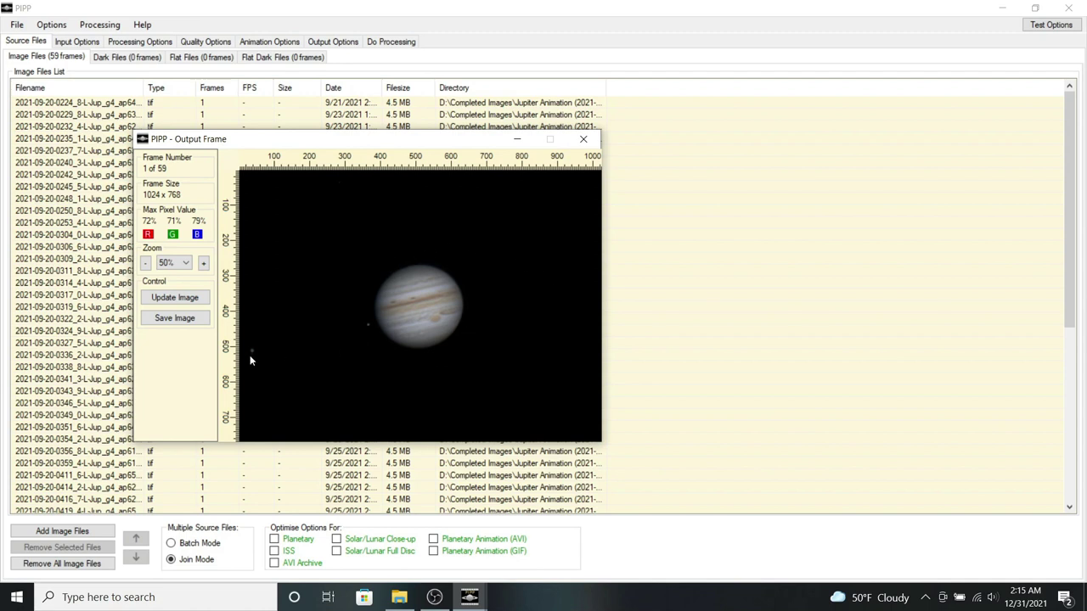
click(584, 138)
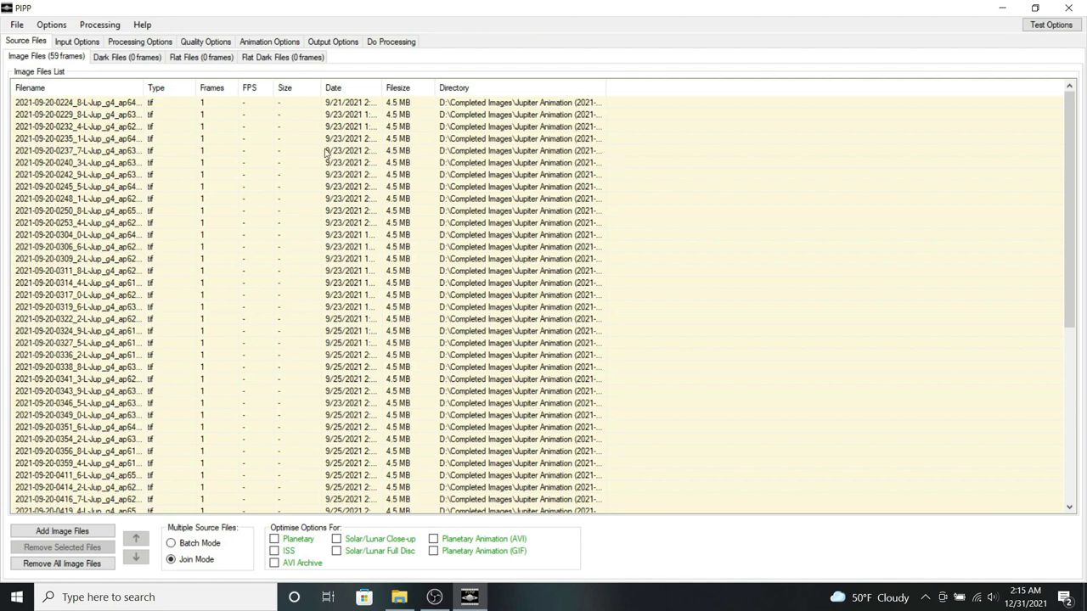
- Try Object/Planetary stabilisation and cropping, then revert to None with cropping off
click(130, 45)
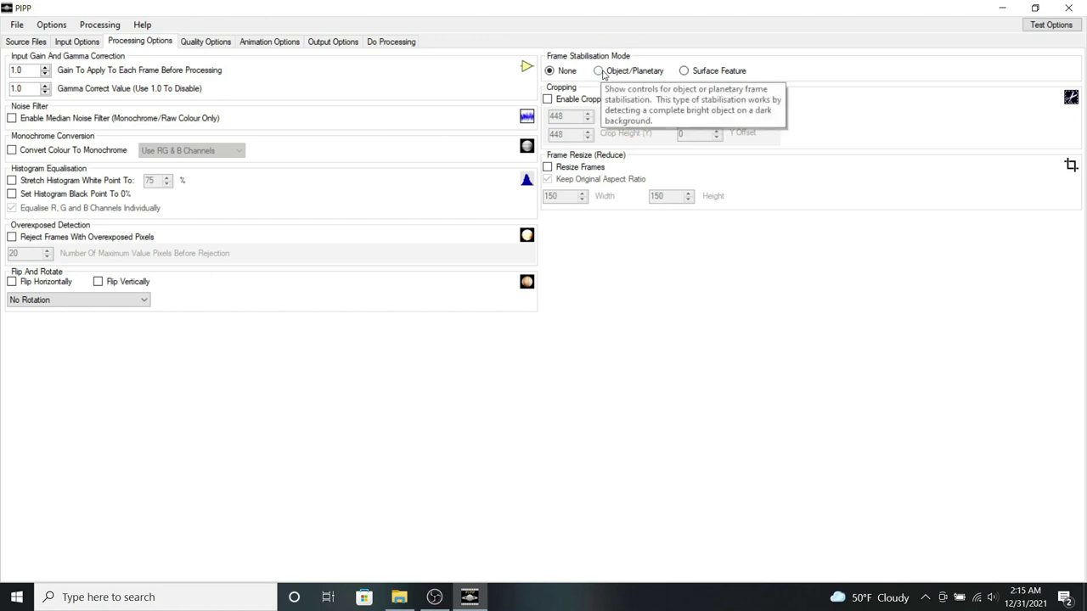
click(601, 73)
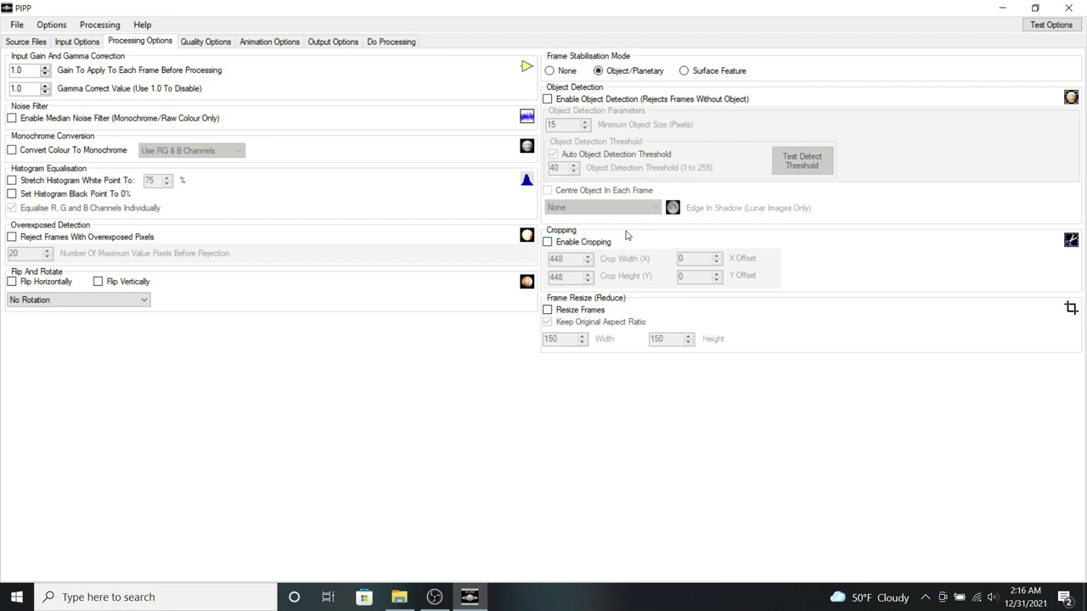
click(549, 243)
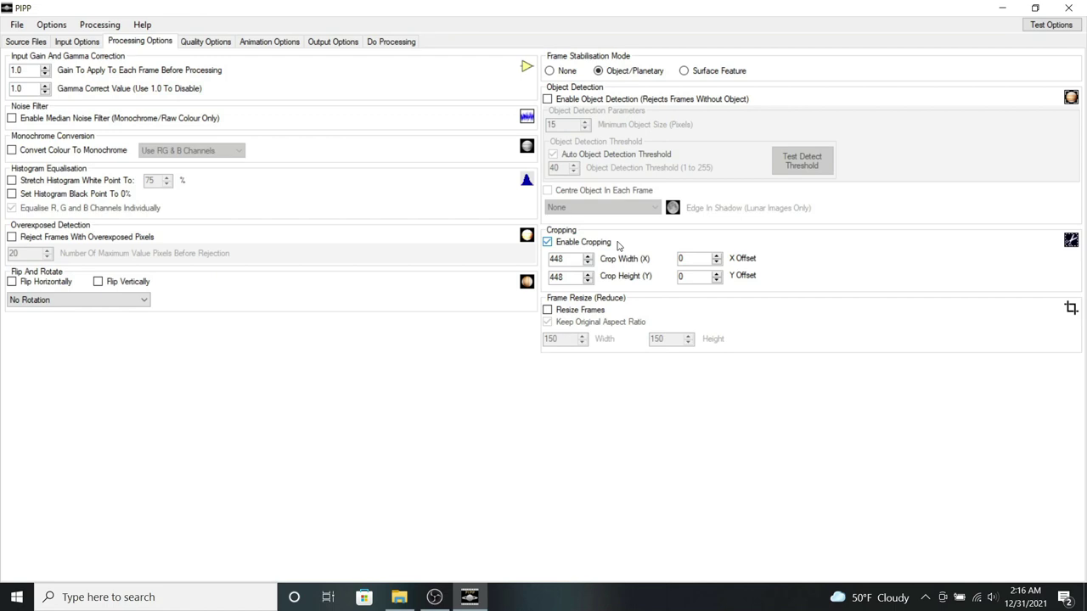
click(548, 243)
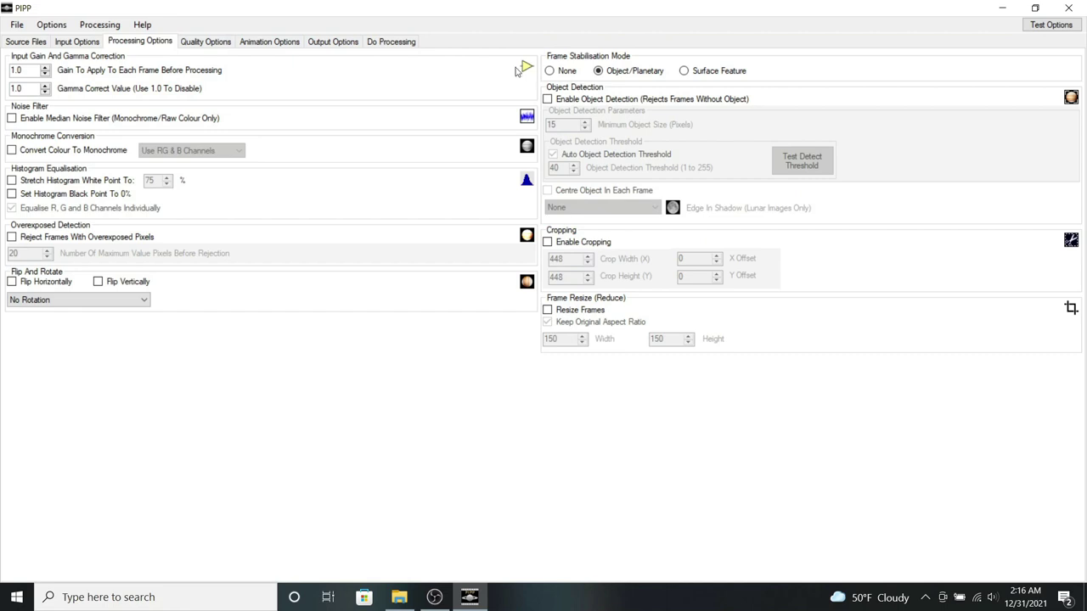
click(551, 71)
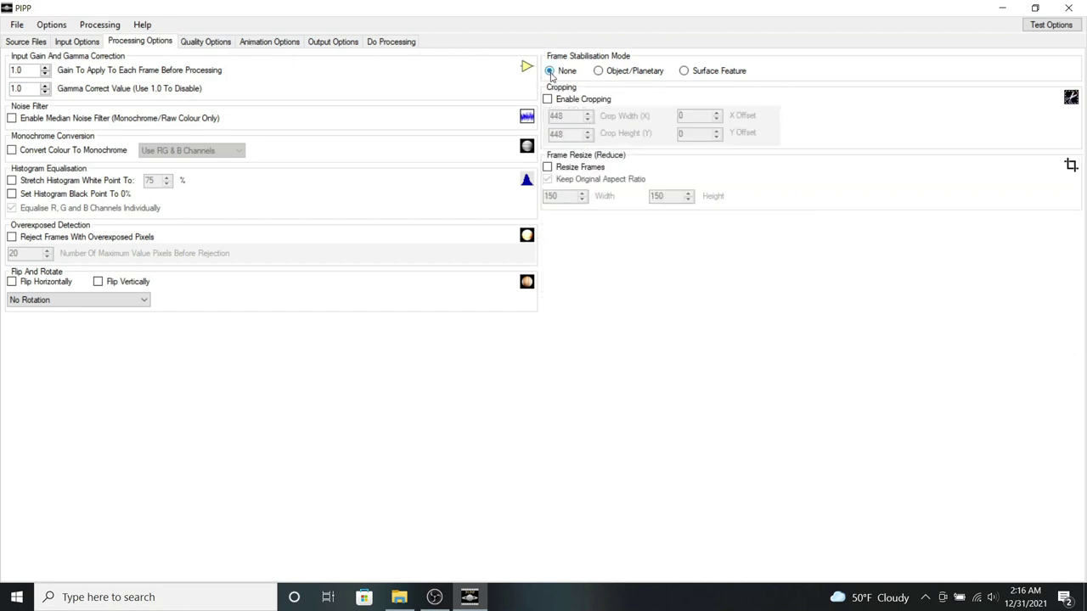
- Keep AVI output and set a fixed 10.00 fps framerate instead of the input's
click(333, 45)
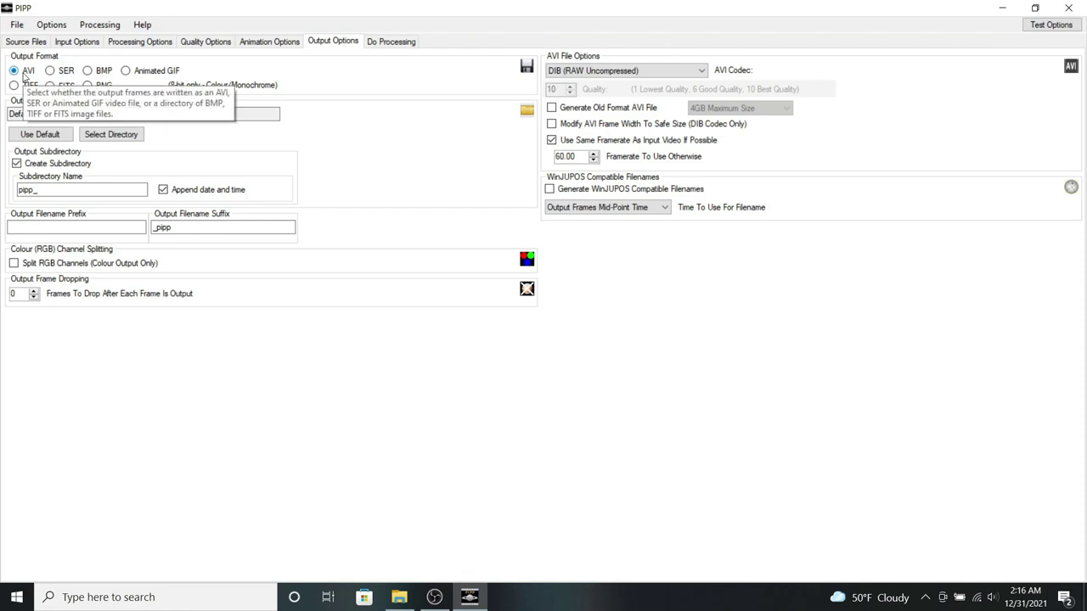
click(126, 72)
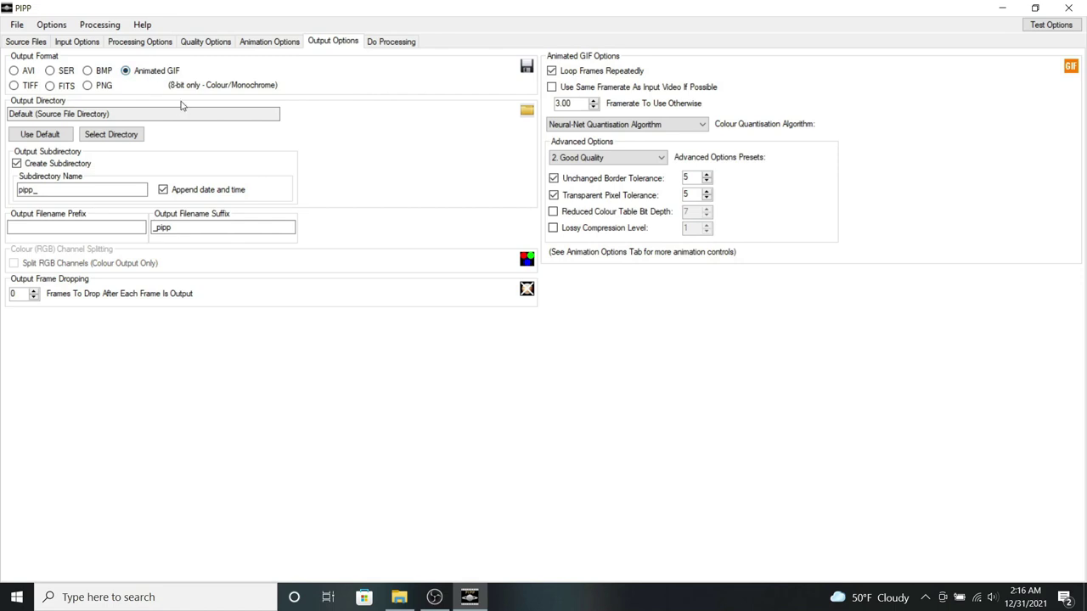
click(14, 71)
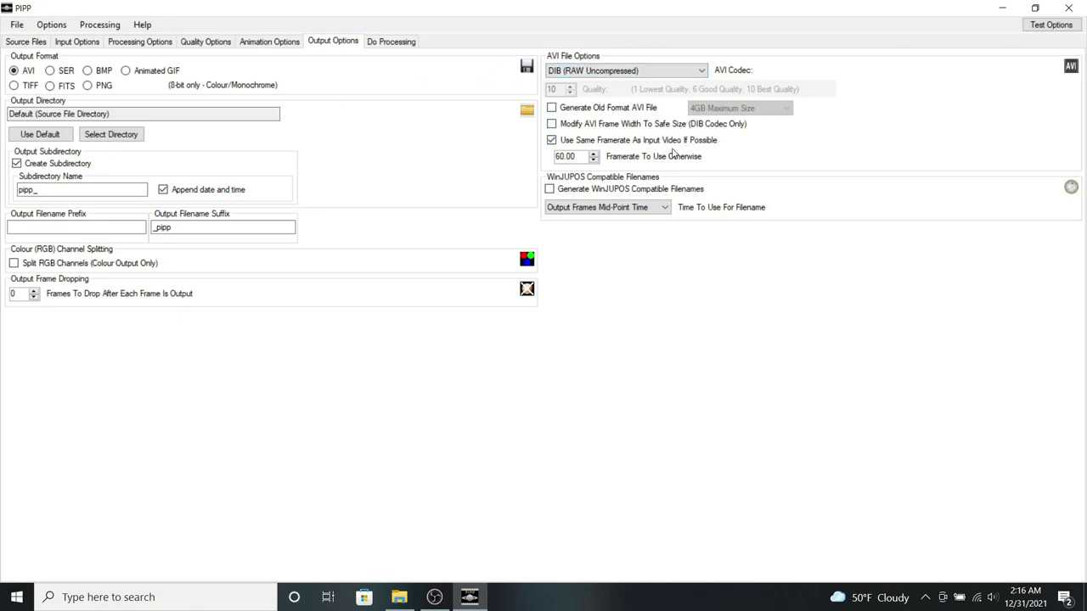
click(553, 141)
key(BackSpace)
text(1)
- Enable Pause Final Frame, Reverse Play, Pause Reverse and Repeat All Frames
click(257, 44)
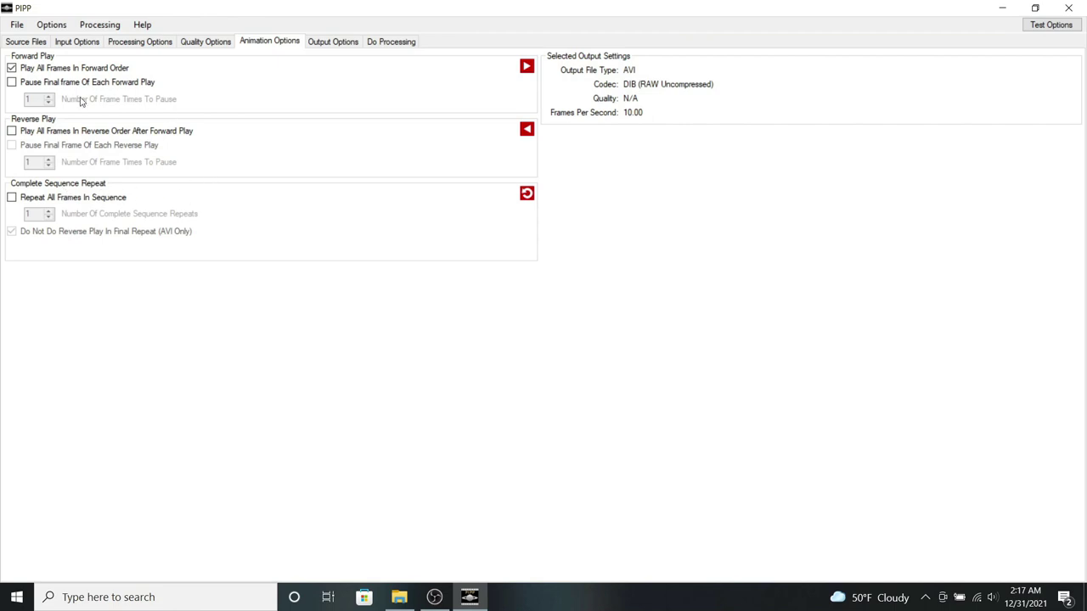
click(11, 82)
click(11, 131)
click(12, 146)
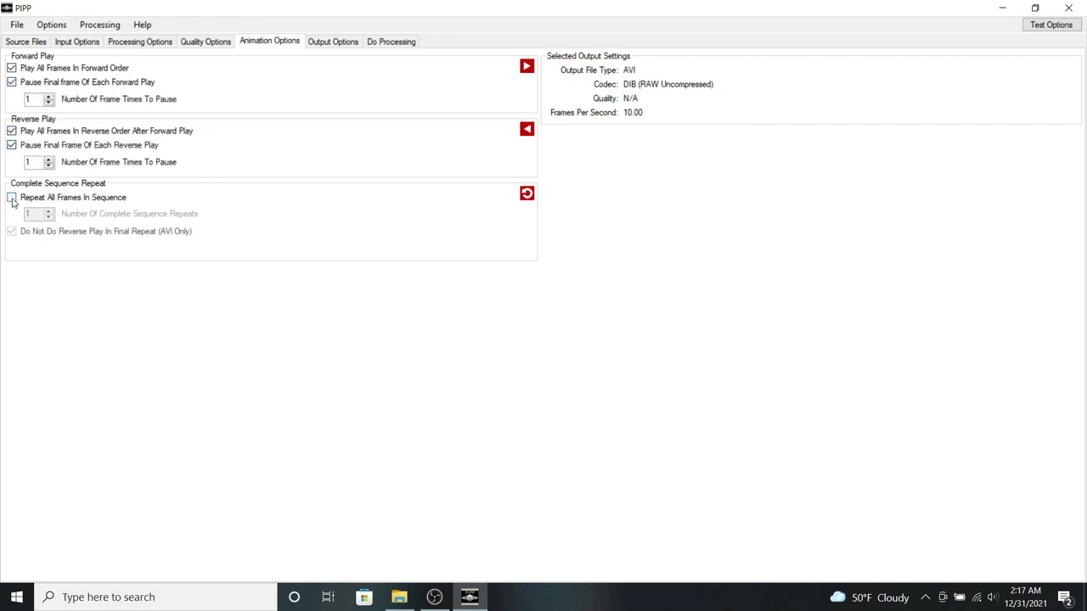
click(12, 199)
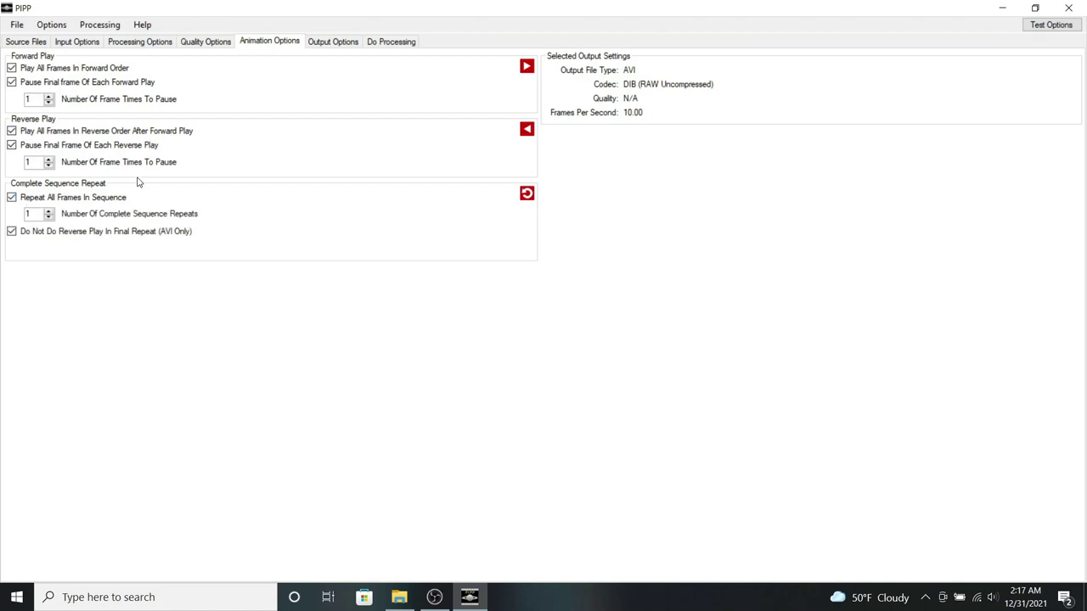
- Set sequence repeats, forward pause and reverse pause each to 5
click(49, 214)
click(49, 212)
click(49, 212)
click(49, 97)
click(49, 96)
click(48, 159)
click(48, 159)
click(48, 159)
click(49, 158)
- Run processing to build the 762-frame AVI animation from the 59 frames
click(393, 41)
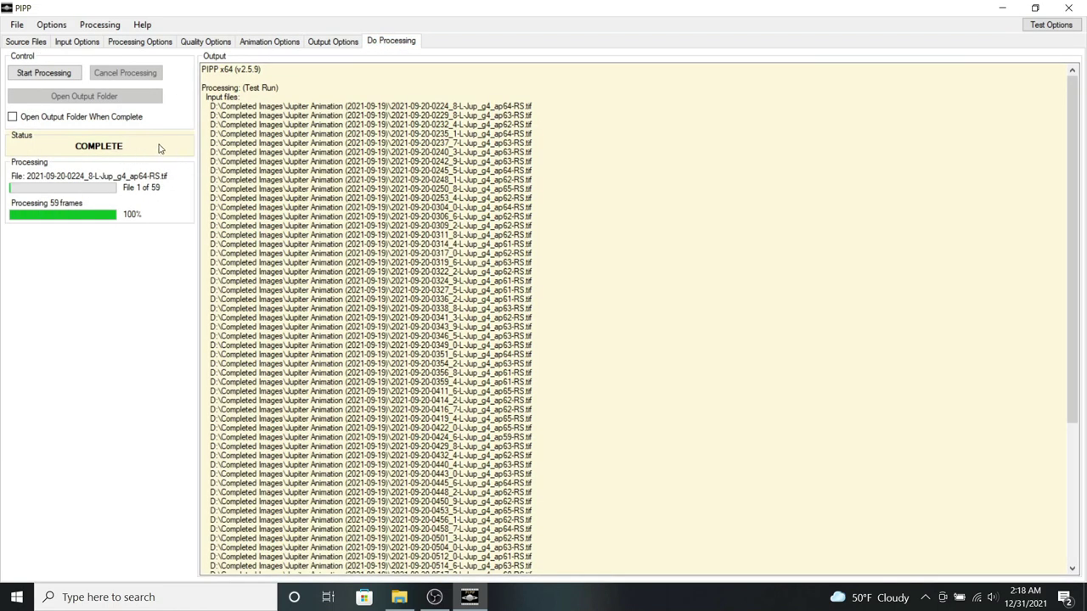
click(46, 76)
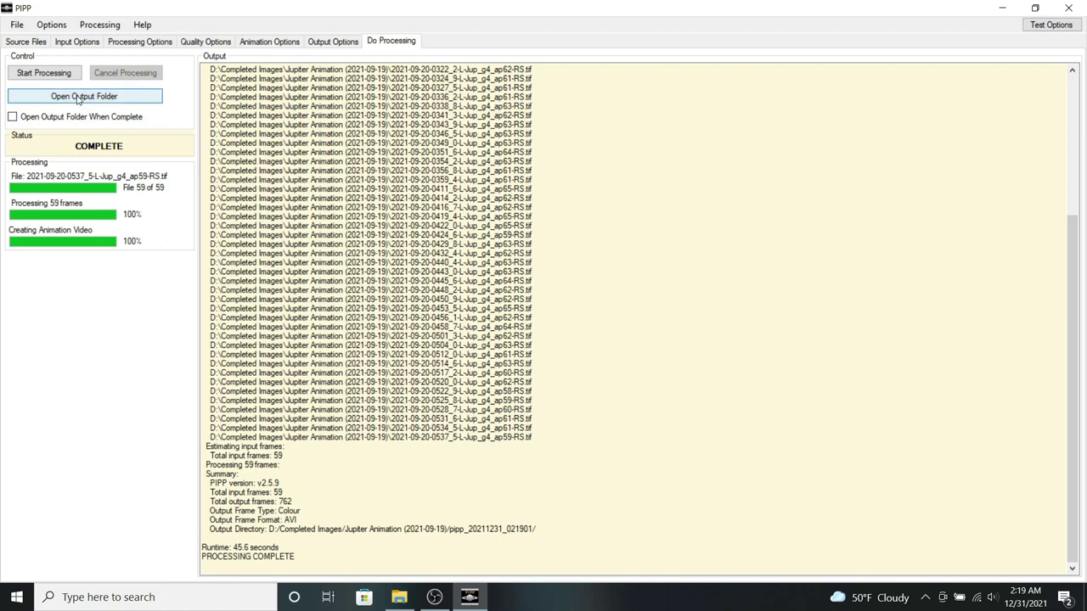
- Open the pipp_20211231_021901 output folder and check the 1.67 GB AVI's size
click(79, 97)
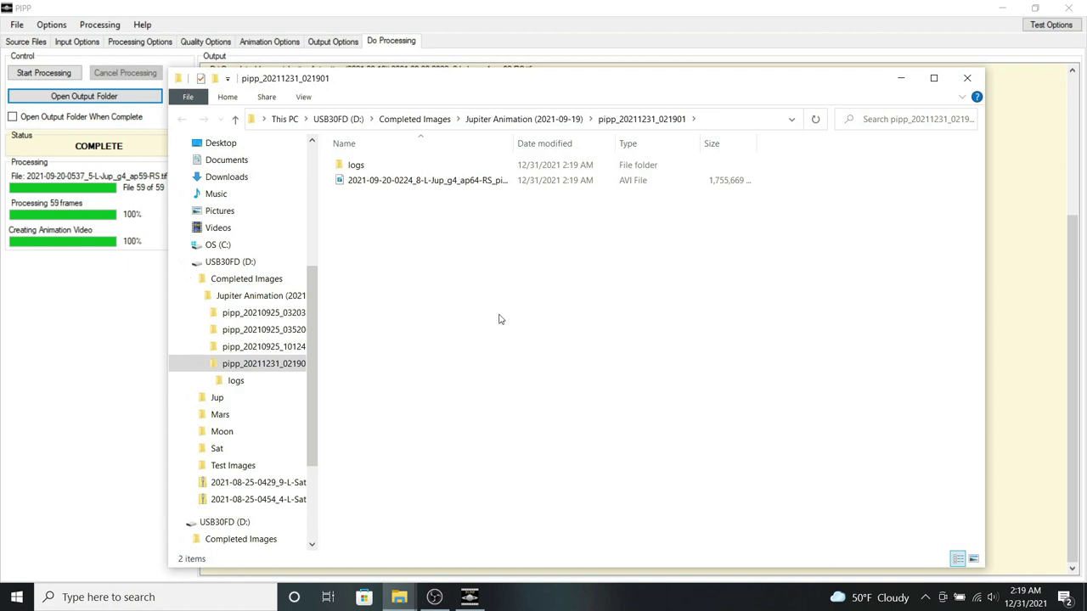
mouse_move(441, 186)
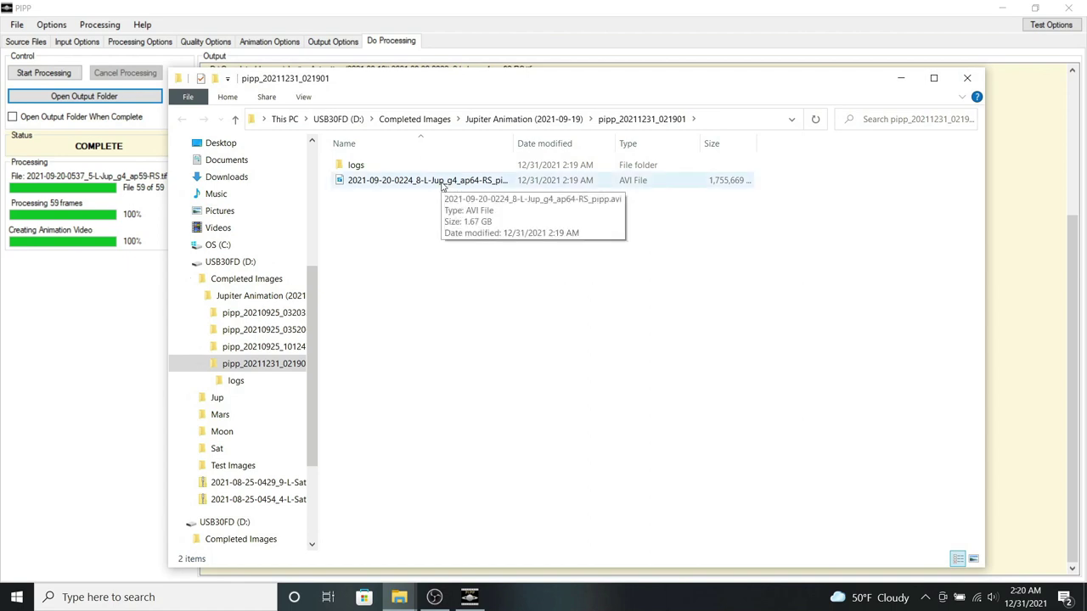